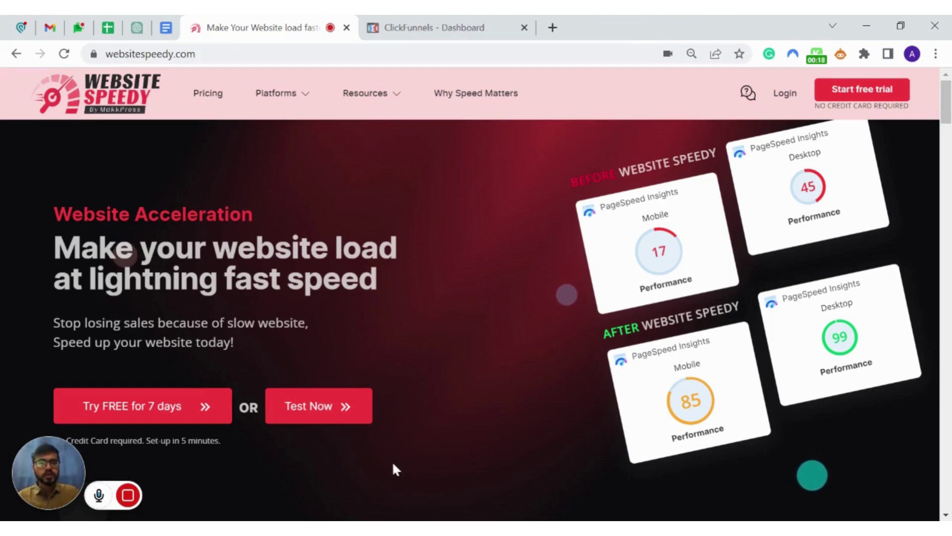
Step: Start the free 7-day trial signup and choose the Super Plan
{"action": "left_click", "coordinate": [171, 407]}
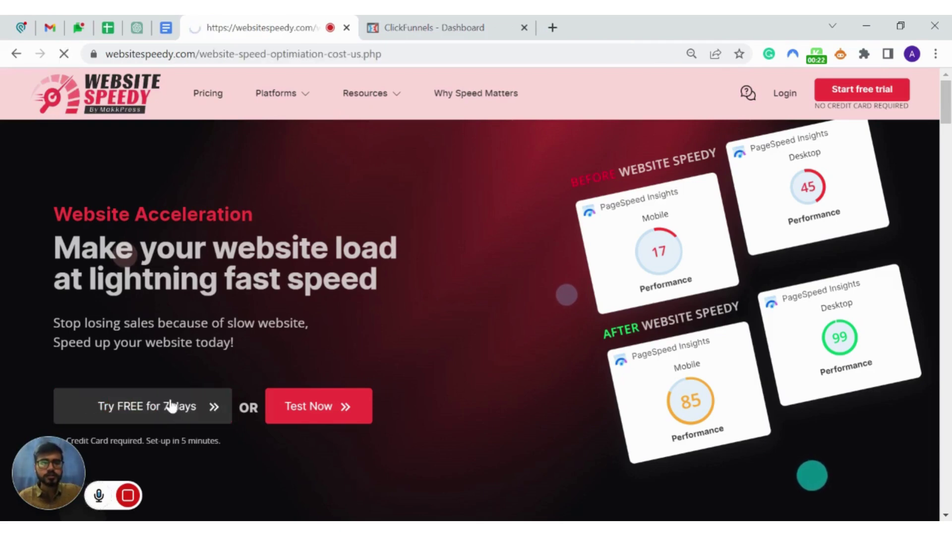
{"action": "scroll", "coordinate": [583, 475], "scroll_direction": "down", "scroll_amount": 4}
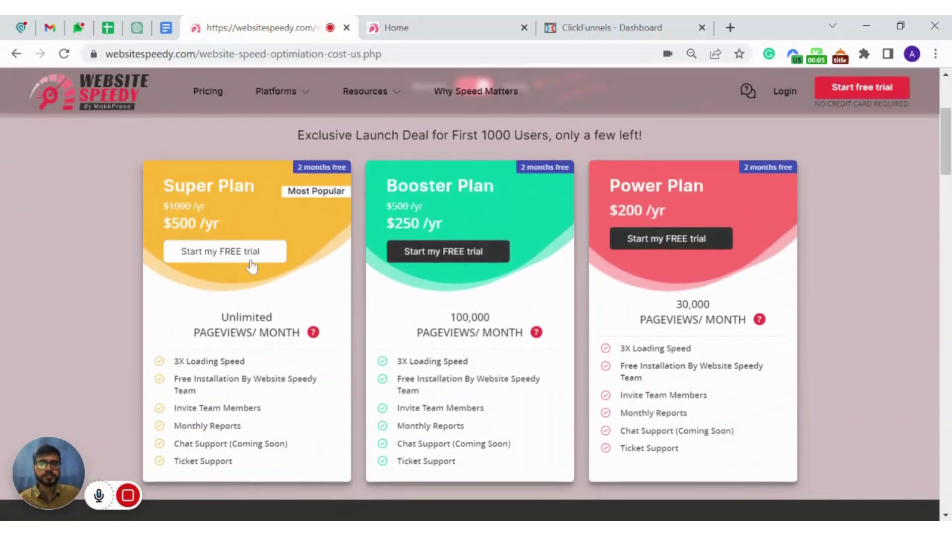
{"action": "left_click", "coordinate": [250, 260]}
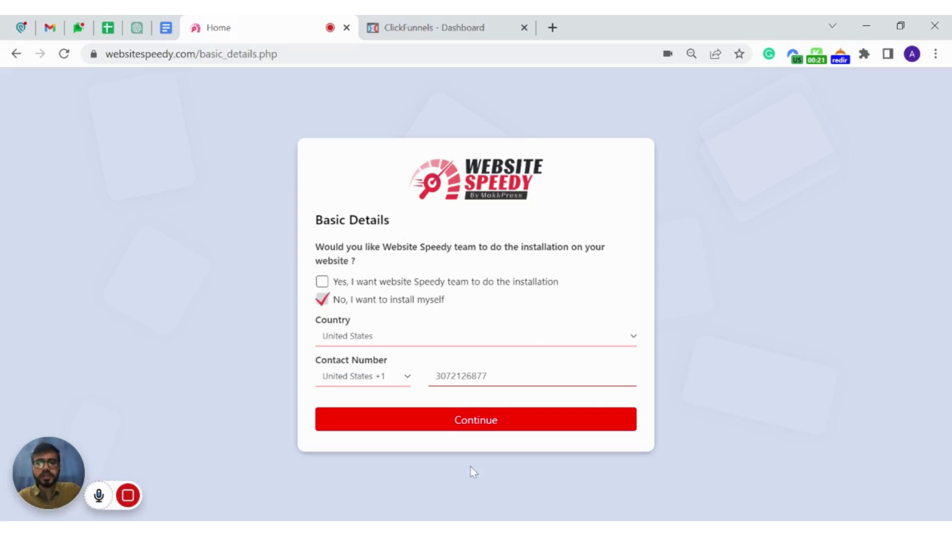
Step: Submit the basic details and add my.103legacy.com as the website to speed up
{"action": "left_click", "coordinate": [475, 421]}
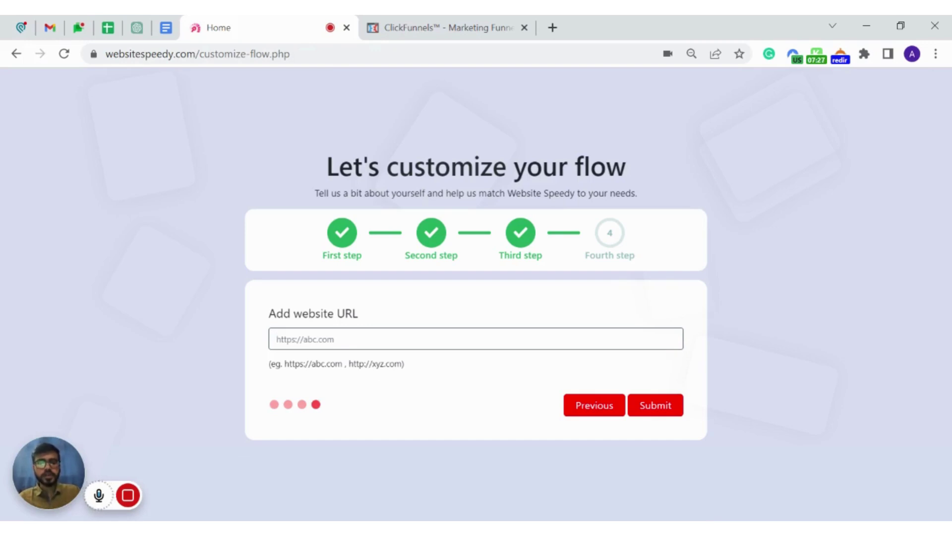
{"action": "key", "text": "ctrl+v"}
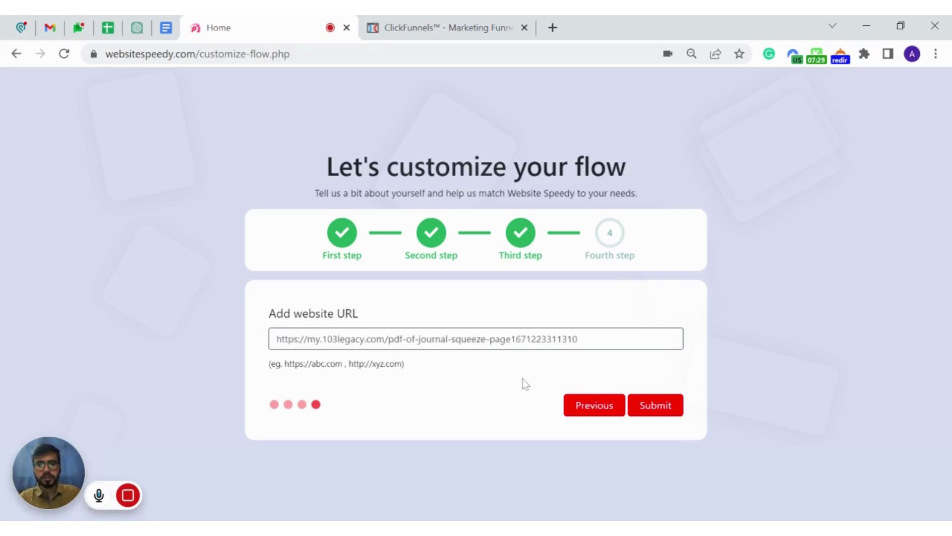
{"action": "left_click", "coordinate": [658, 406]}
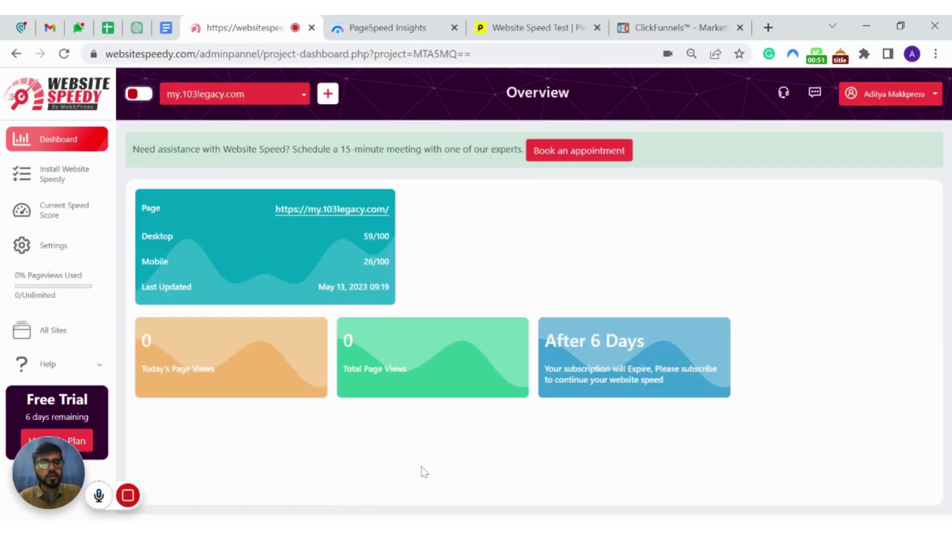
Step: Bring up Install Website Speedy and scroll to the current speeds, 59/100 desktop and 26/100 mobile
{"action": "left_click", "coordinate": [75, 180]}
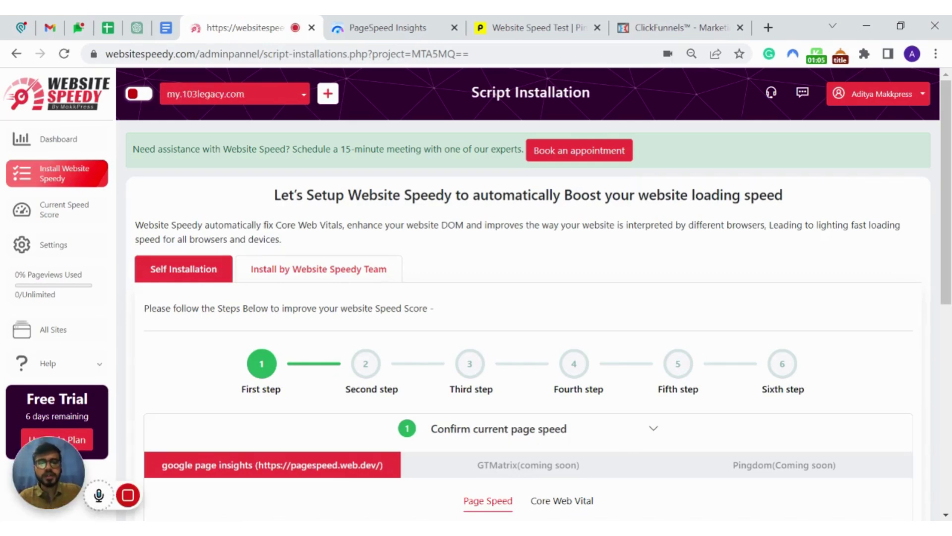
{"action": "scroll", "coordinate": [633, 440], "scroll_direction": "down", "scroll_amount": 4}
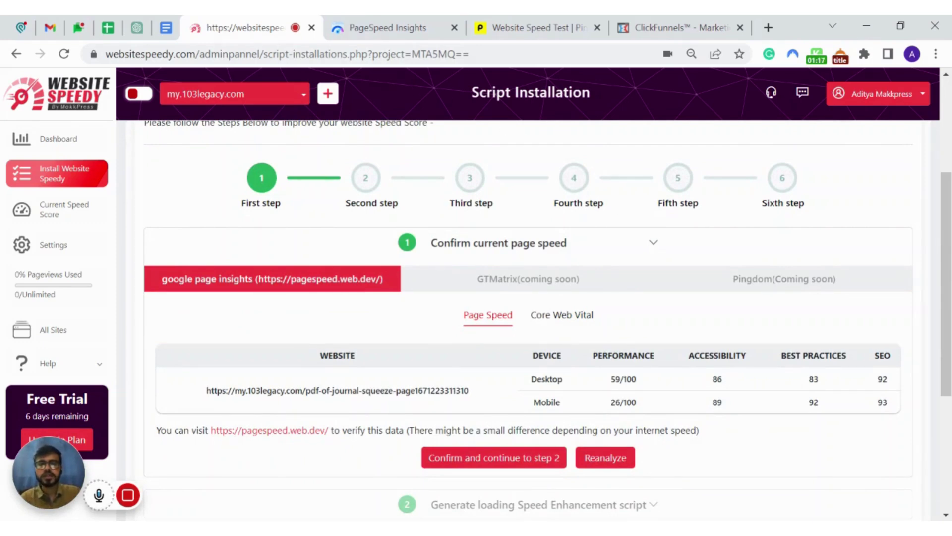
{"action": "left_click", "coordinate": [385, 21]}
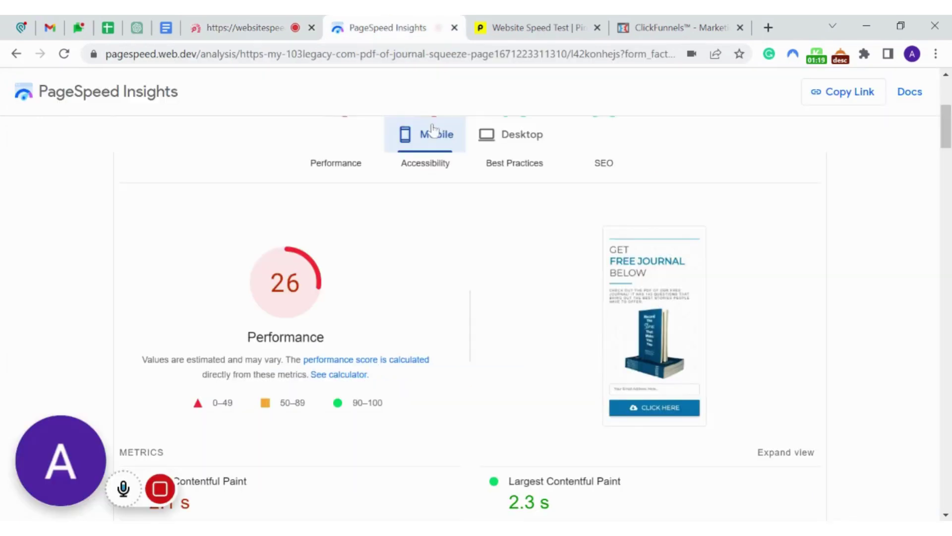
{"action": "left_click", "coordinate": [541, 25]}
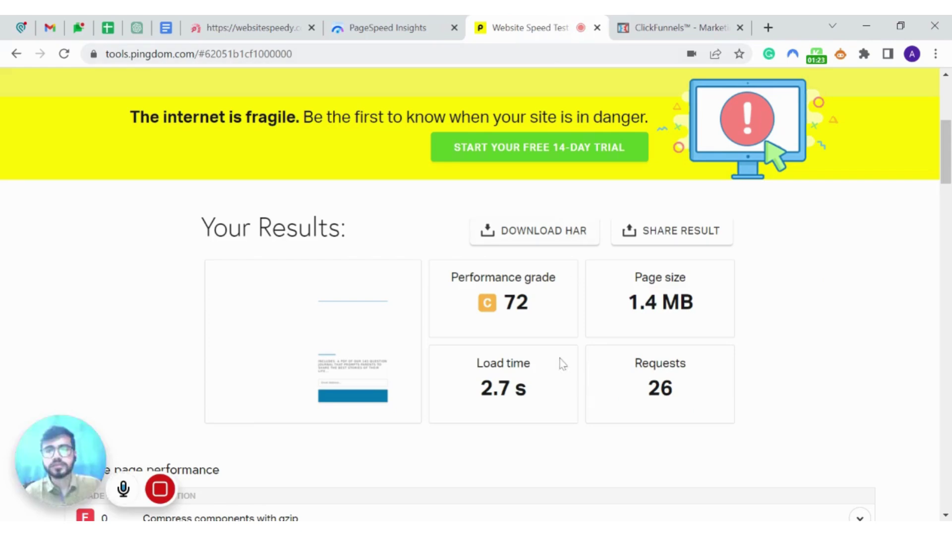
{"action": "left_click", "coordinate": [273, 25]}
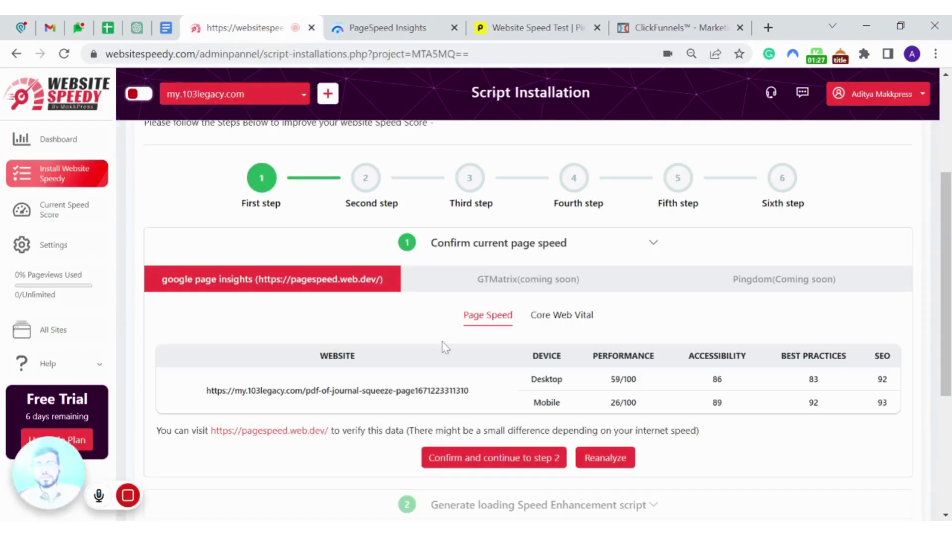
Step: Confirm the current page speed, generate the speed enhancement script, and copy its code
{"action": "left_click", "coordinate": [500, 461]}
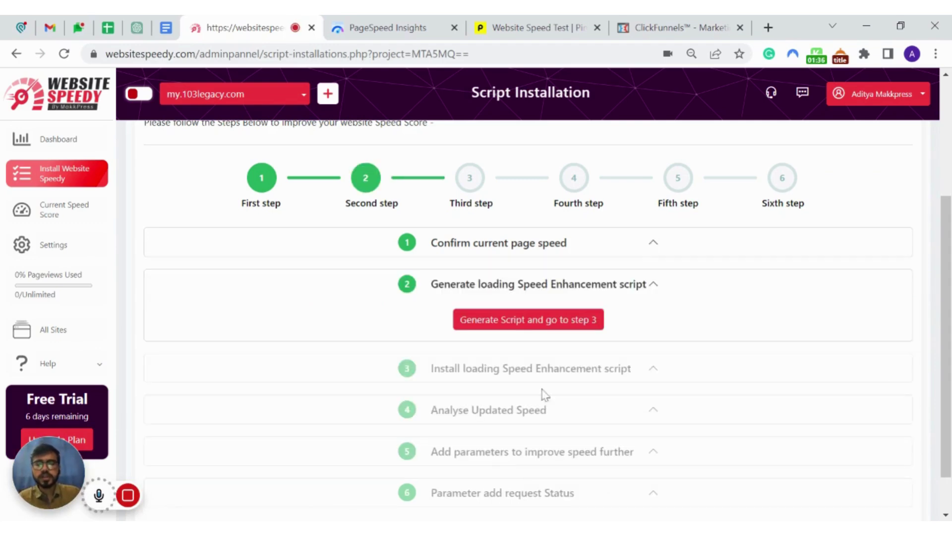
{"action": "left_click", "coordinate": [559, 326]}
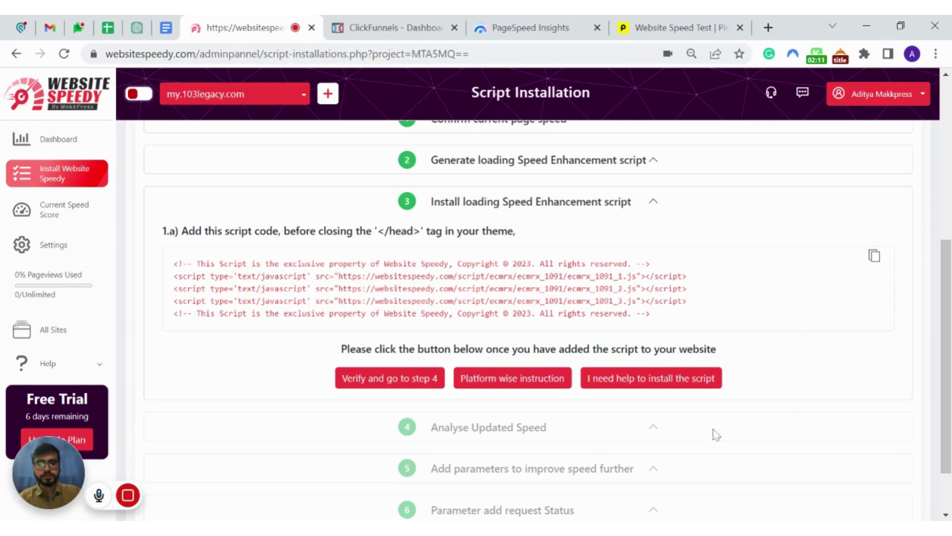
{"action": "left_click", "coordinate": [874, 259]}
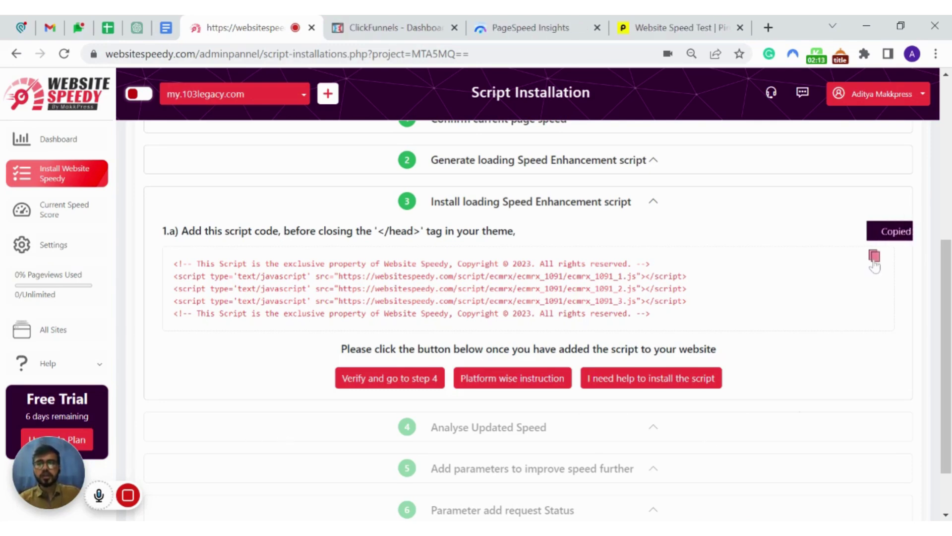
Step: In ClickFunnels, open the Free Journal [RTSTMYY] (With Digitize and Ancestry Upsell) funnel from Funnels
{"action": "left_click", "coordinate": [419, 26]}
{"action": "mouse_move", "coordinate": [392, 96]}
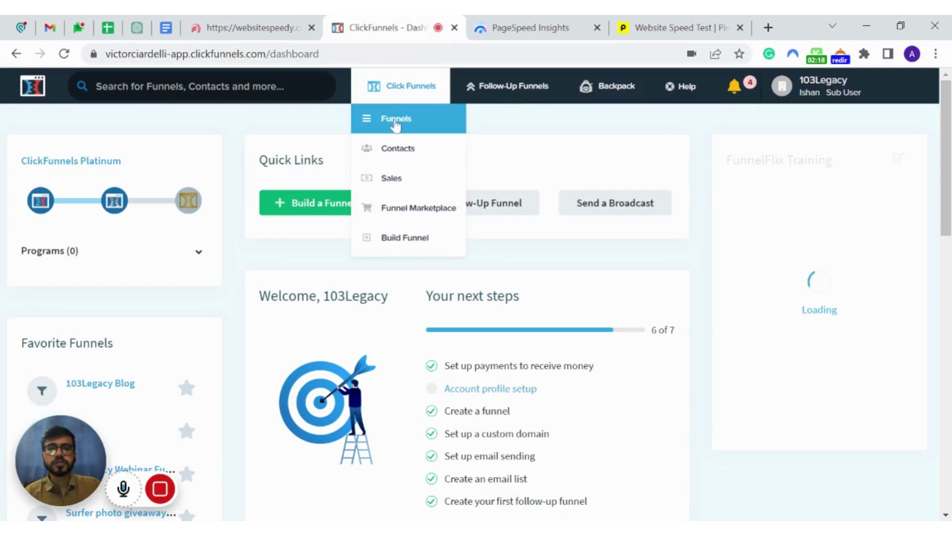
{"action": "left_click", "coordinate": [395, 121]}
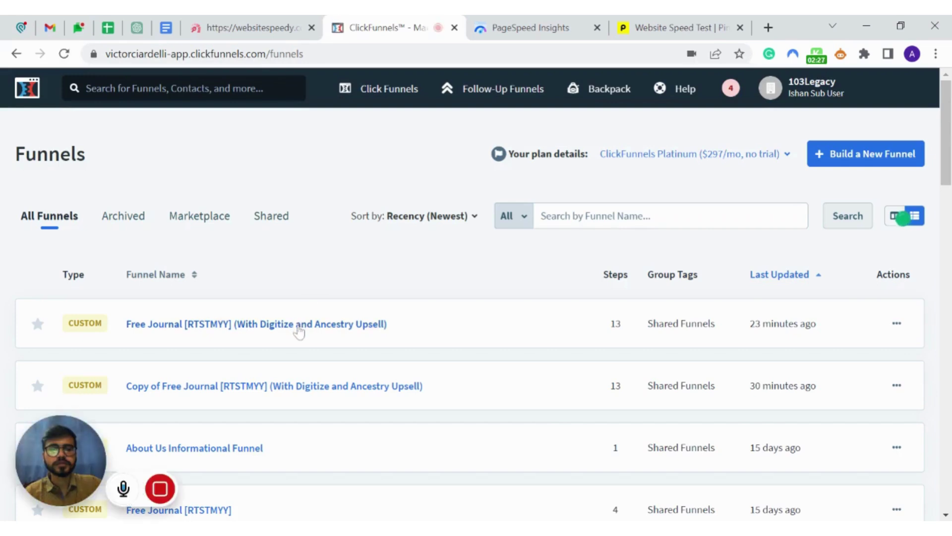
{"action": "left_click", "coordinate": [299, 327]}
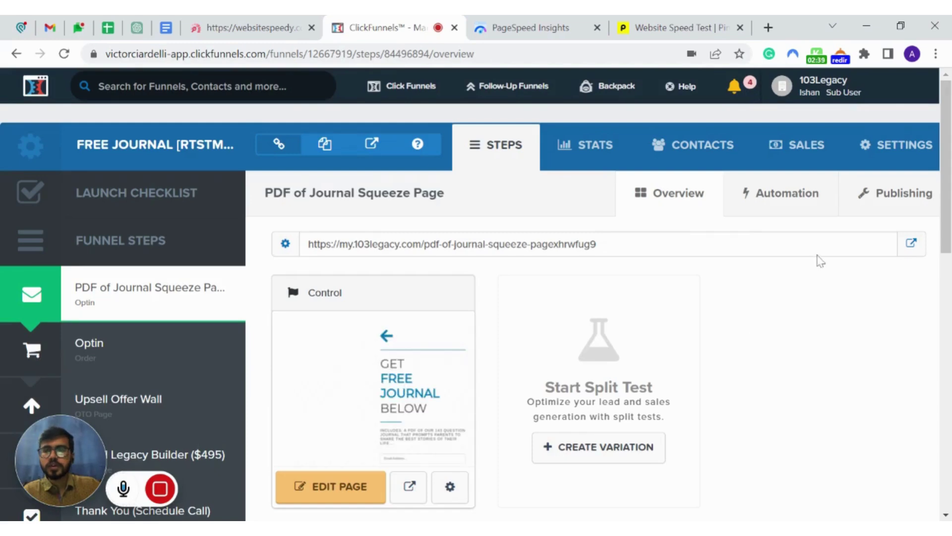
Step: Open the funnel's SETTINGS and enlarge the Head Tracking Code box
{"action": "left_click", "coordinate": [906, 148]}
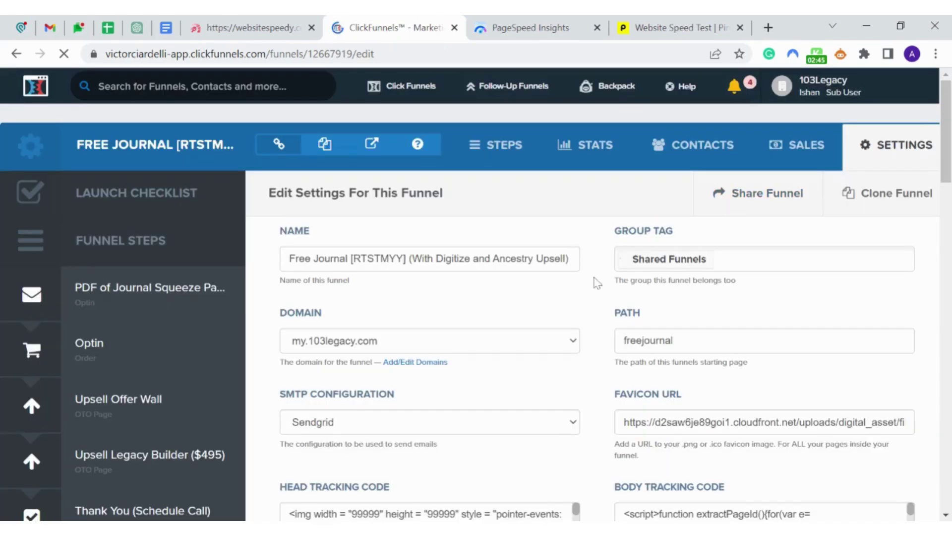
{"action": "scroll", "coordinate": [596, 282], "scroll_direction": "down", "scroll_amount": 1}
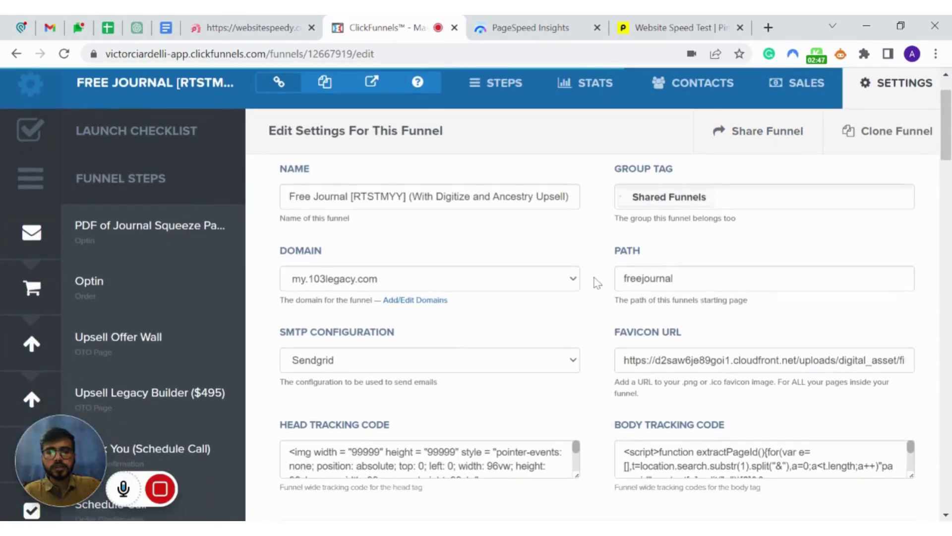
{"action": "scroll", "coordinate": [597, 283], "scroll_direction": "down", "scroll_amount": 5}
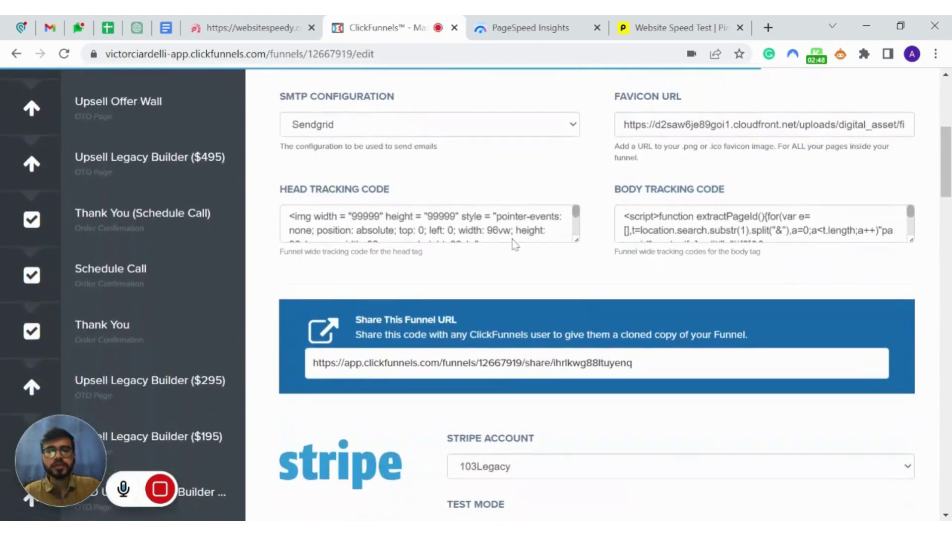
{"action": "left_click_drag", "start_coordinate": [577, 240], "coordinate": [582, 395]}
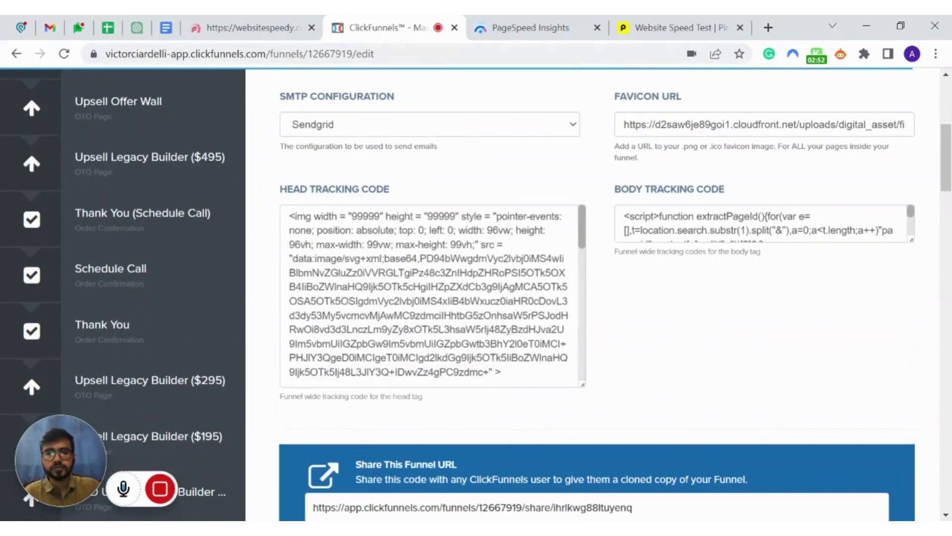
{"action": "scroll", "coordinate": [433, 293], "scroll_direction": "down", "scroll_amount": 10}
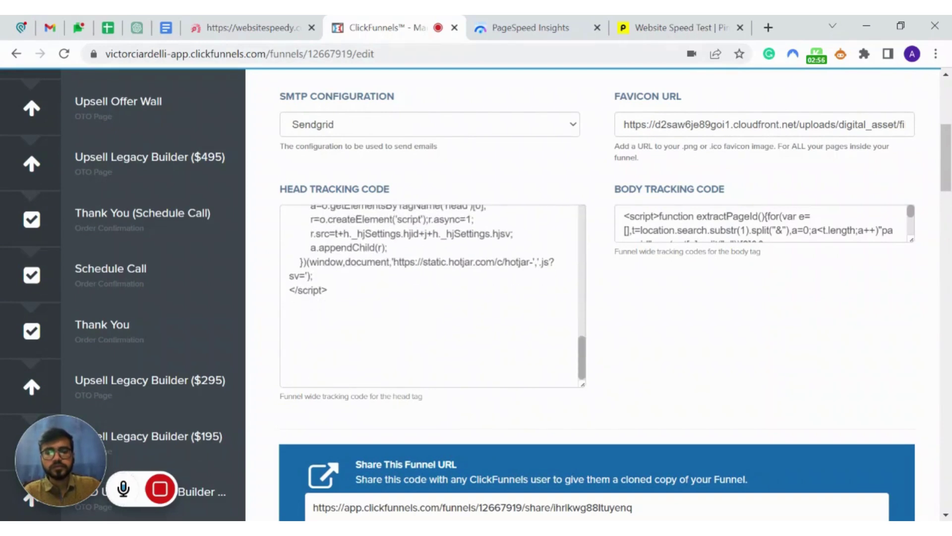
Step: Paste the Website Speedy script at the end of the head tracking code and save the settings
{"action": "key", "text": "ctrl+v"}
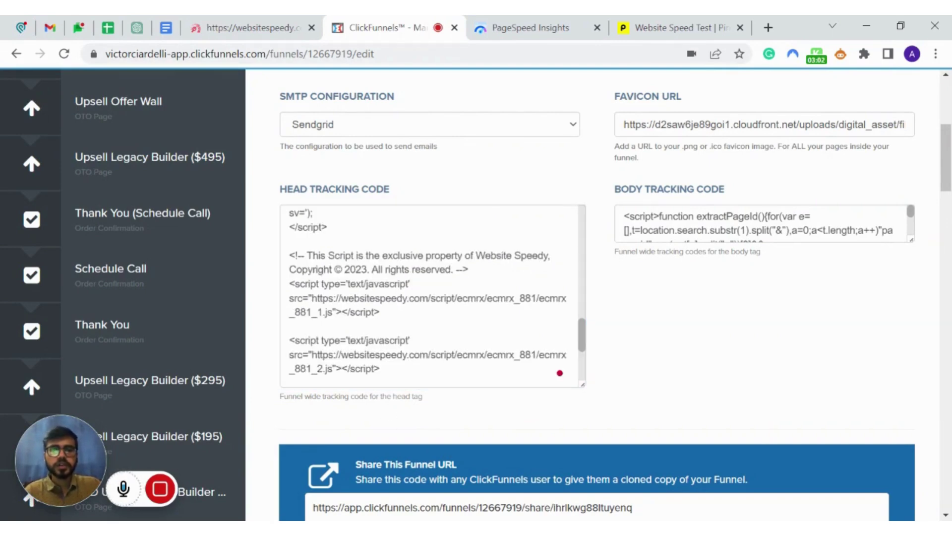
{"action": "left_click_drag", "start_coordinate": [294, 255], "coordinate": [435, 298]}
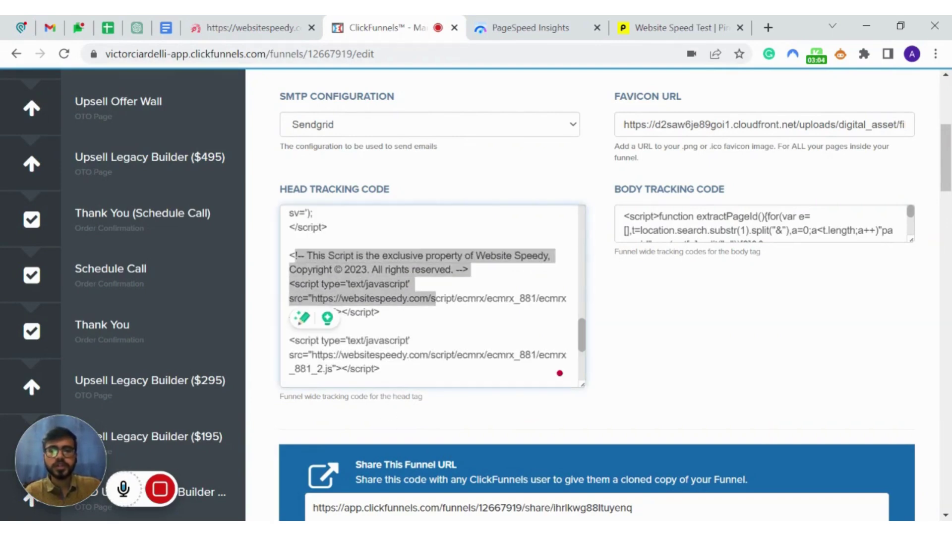
{"action": "left_click", "coordinate": [612, 364]}
{"action": "scroll", "coordinate": [615, 366], "scroll_direction": "down", "scroll_amount": 10}
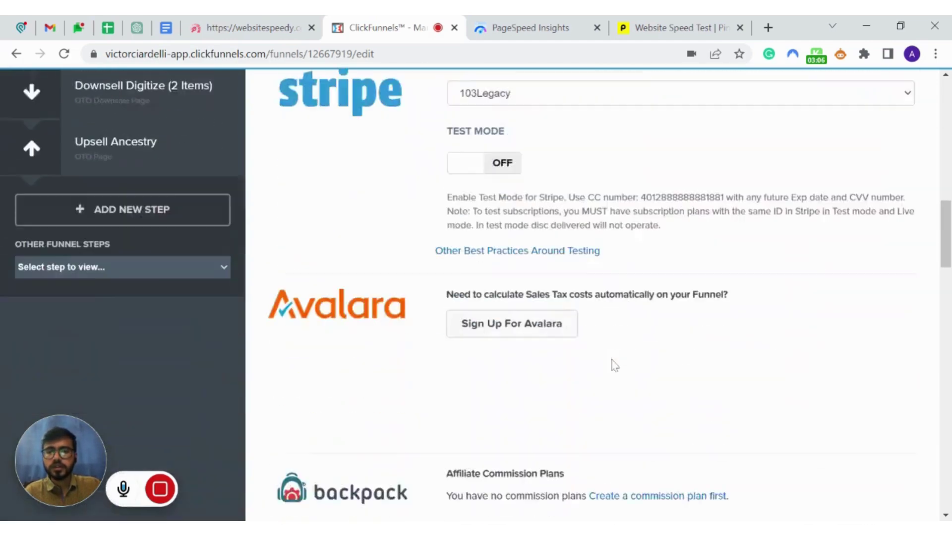
{"action": "scroll", "coordinate": [615, 365], "scroll_direction": "down", "scroll_amount": 20}
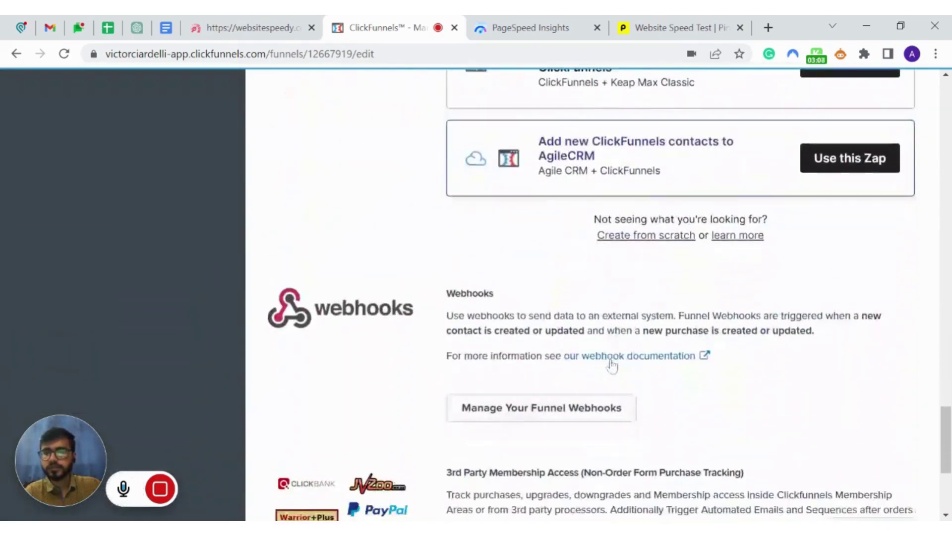
{"action": "scroll", "coordinate": [613, 365], "scroll_direction": "down", "scroll_amount": 5}
{"action": "left_click", "coordinate": [821, 404]}
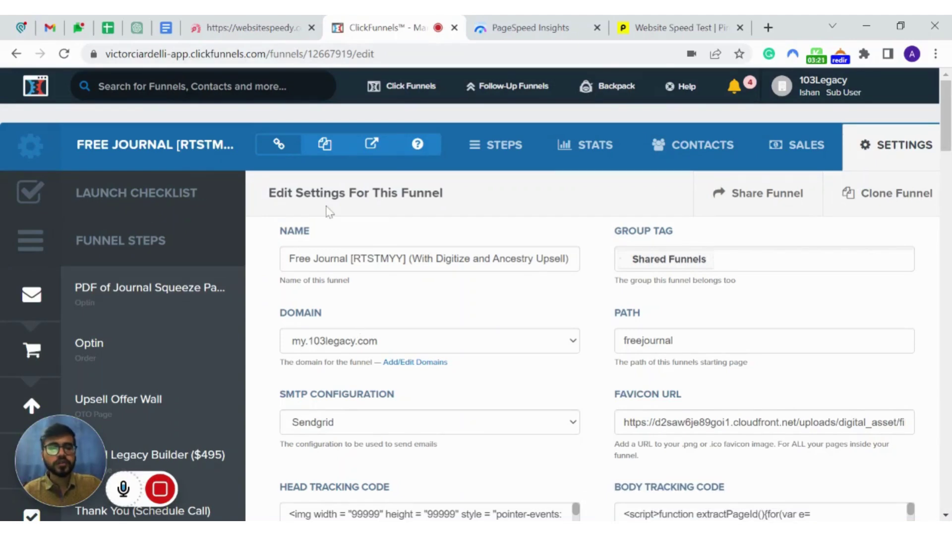
Step: Verify the script installation in Website Speedy and check the updated Pingdom results
{"action": "left_click", "coordinate": [250, 28]}
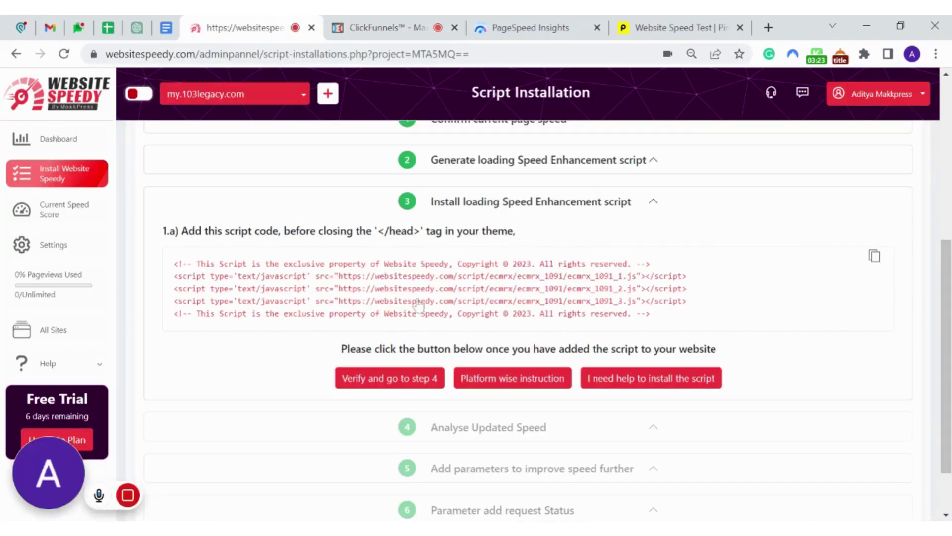
{"action": "left_click", "coordinate": [403, 379]}
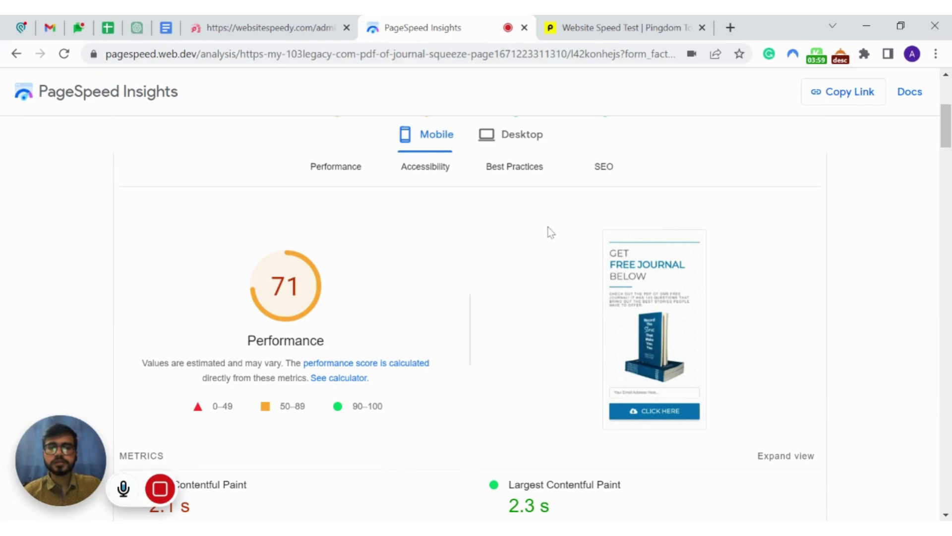
{"action": "left_click", "coordinate": [602, 33]}
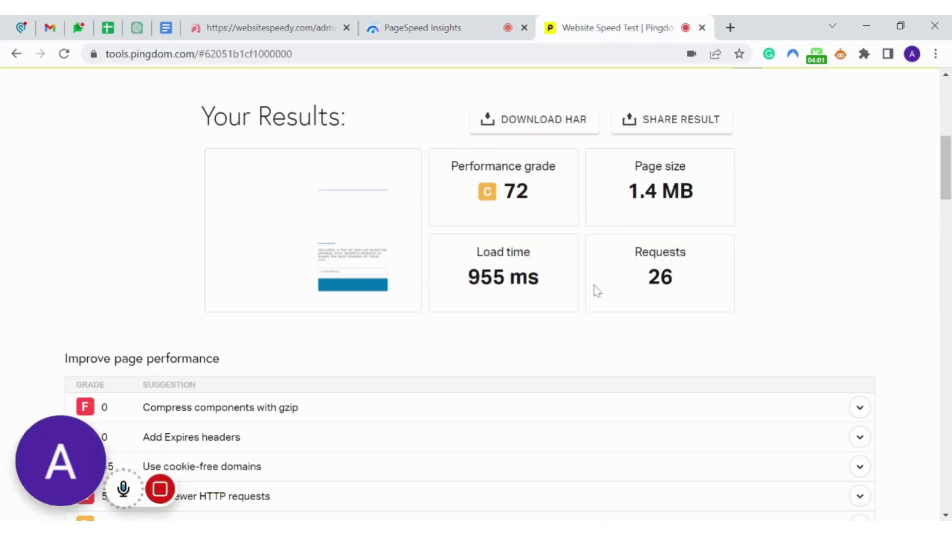